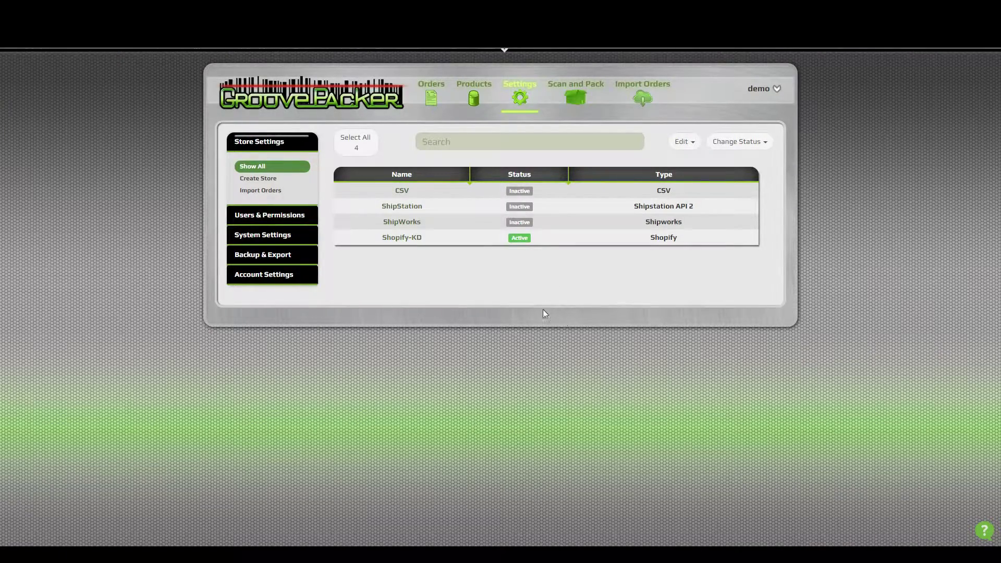
Bring up products.csv in LibreOffice Calc, showing product names, SKU 1 and Barcode 1 columns.
left_click(261, 256)
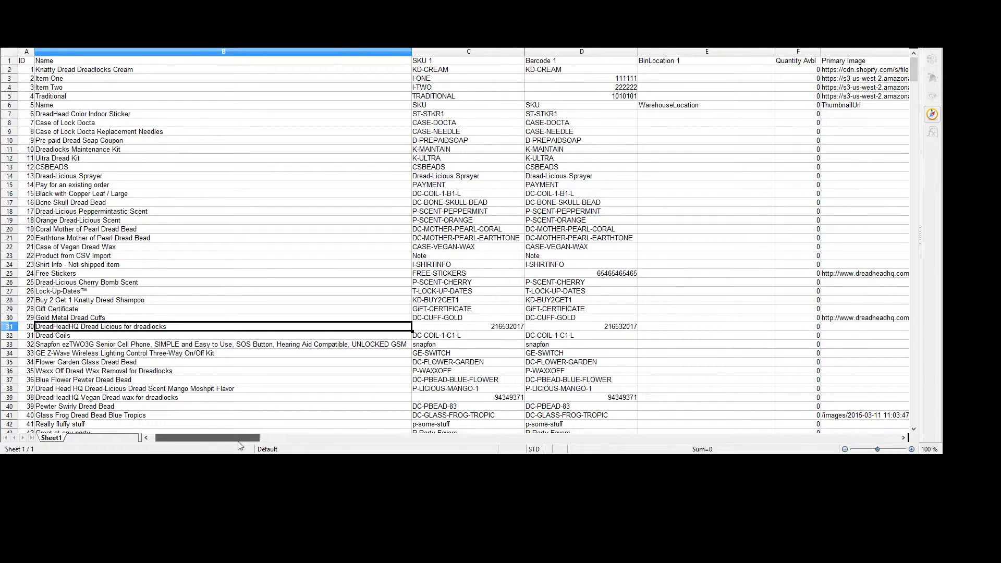
Scroll across the sheet, checking the empty SKU 2, SKU 3 and Barcode 3 columns through spl_instructions_4_packer.
left_click_drag(245, 438, 297, 438)
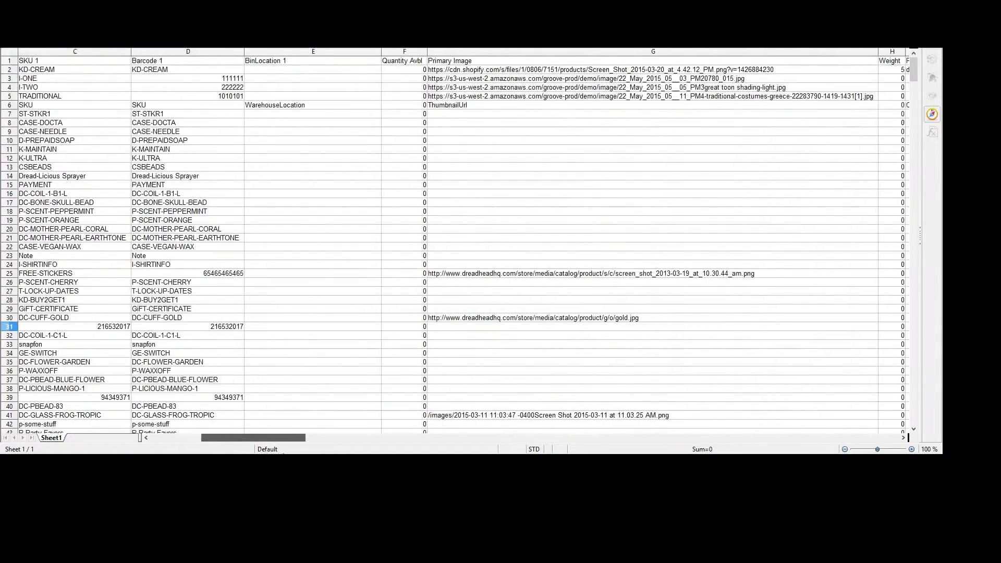
scroll(464, 240, "right", 5)
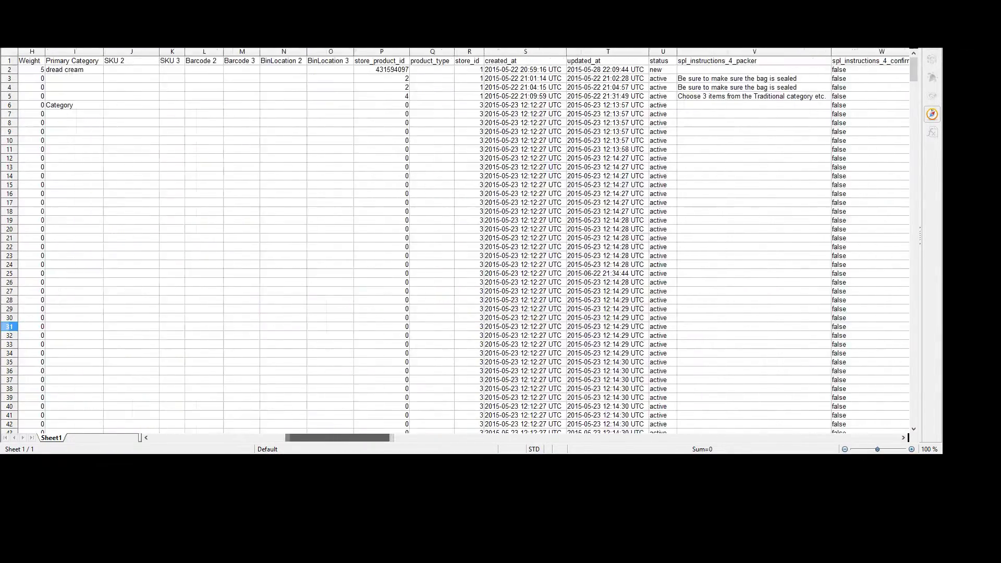
left_click(134, 79)
left_click(171, 87)
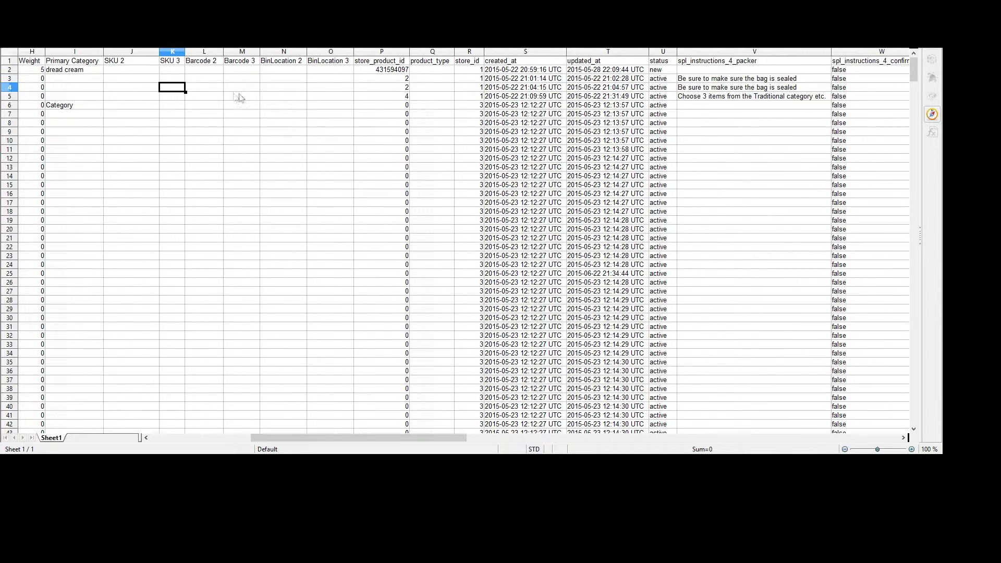
key("Down")
key("Right")
key("Right")
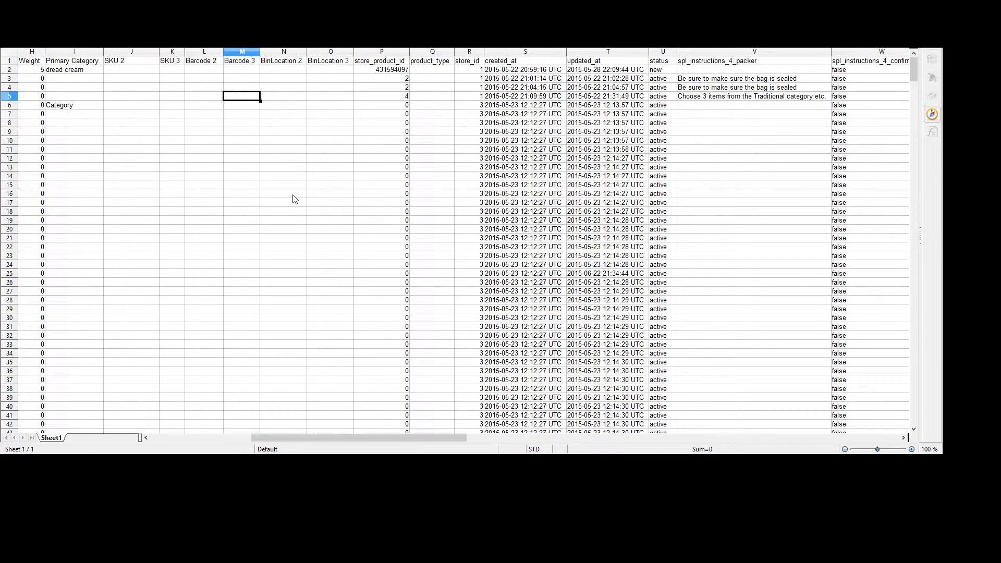
left_click(701, 64)
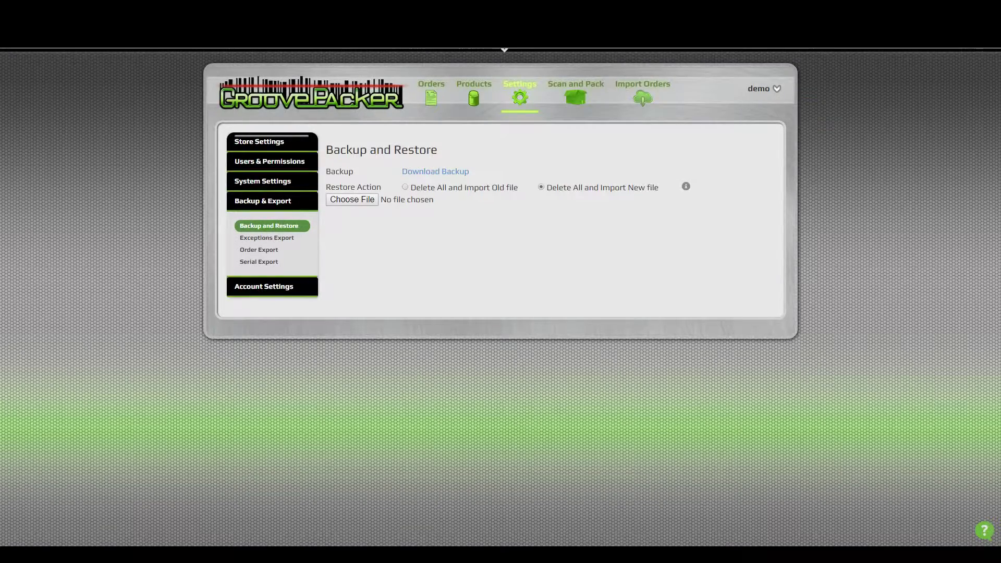
Open the CSV store's settings from the store list and scroll to Product Import.
left_click(520, 99)
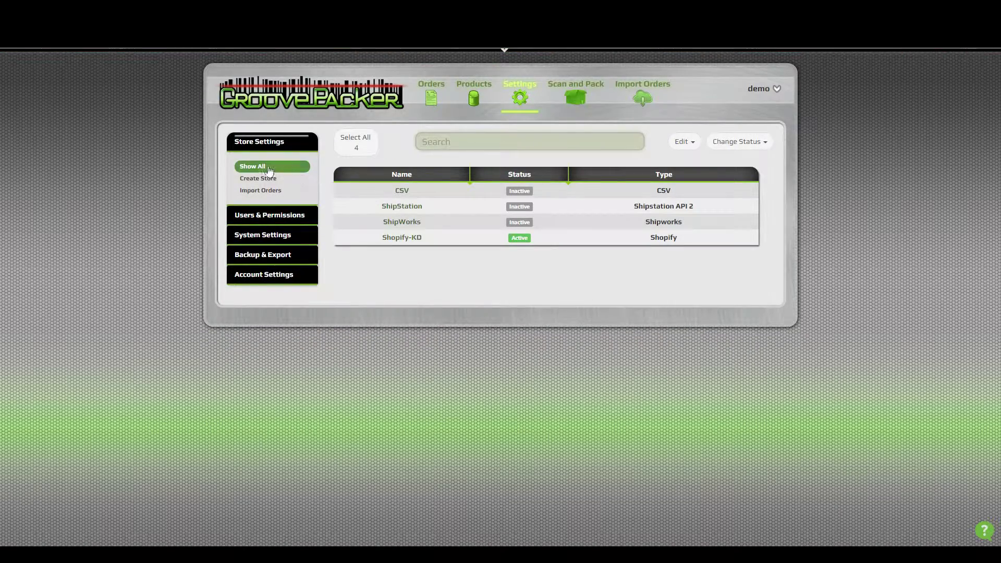
left_click(410, 189)
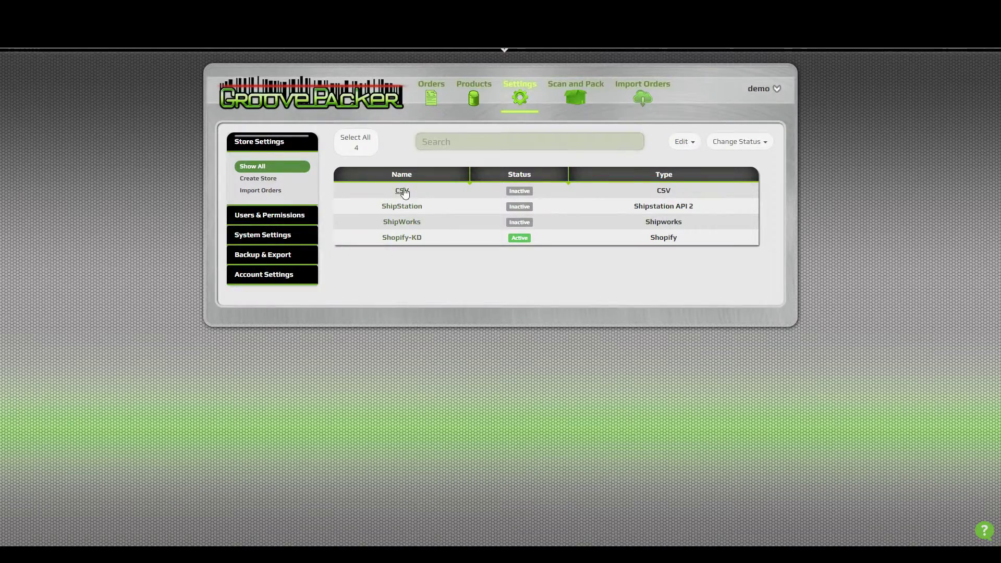
scroll(455, 356, "down", 3)
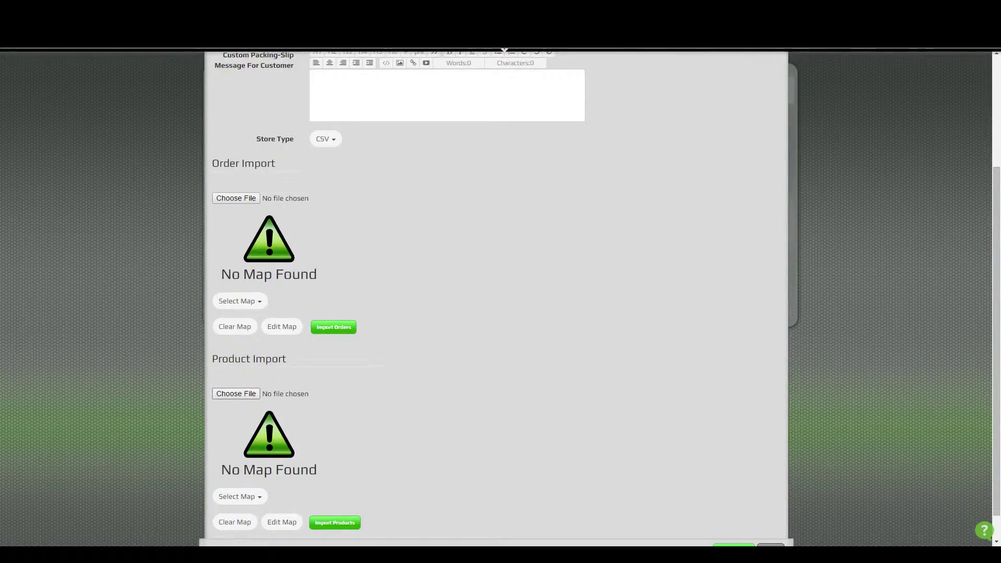
scroll(496, 297, "down", 1)
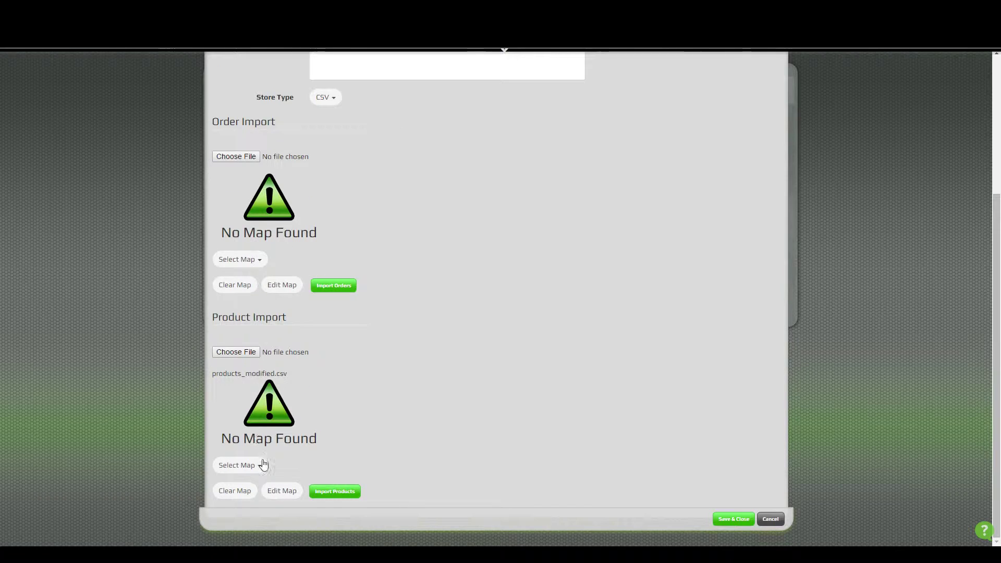
Select the Product Import SS File map, then clear it so no map is chosen.
left_click(246, 470)
left_click(252, 485)
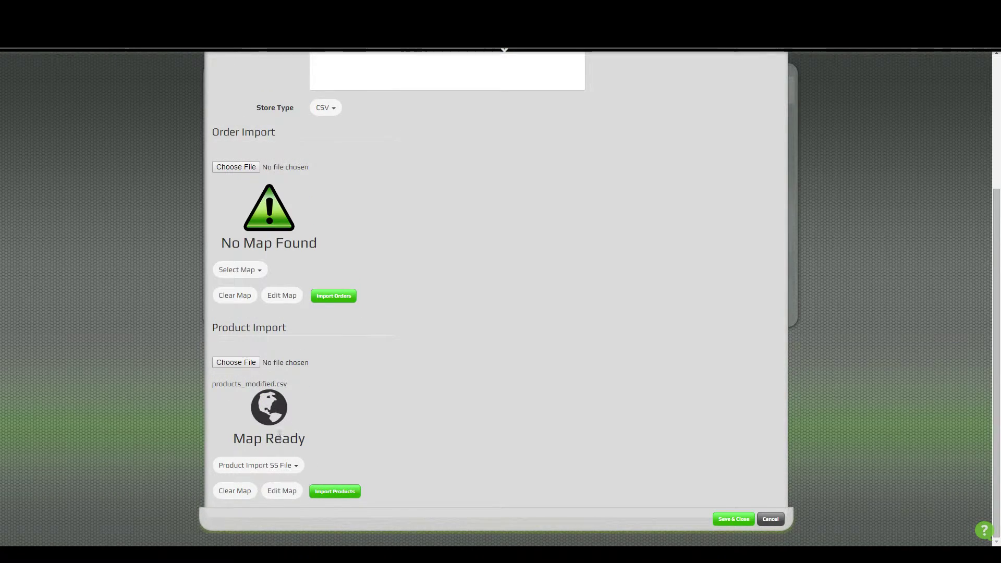
left_click(233, 492)
scroll(364, 458, "down", 1)
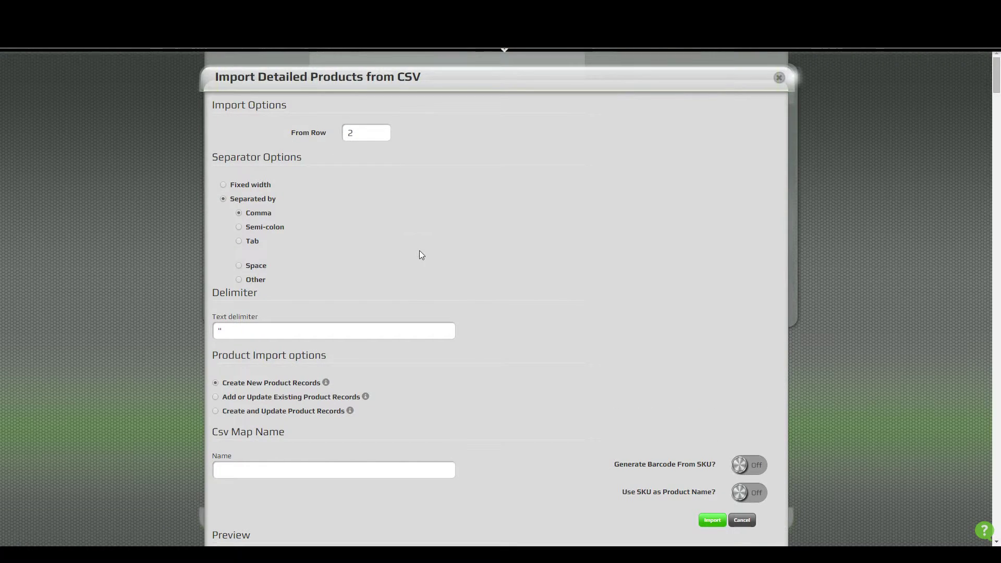
Review the preview of the CSV's unmapped columns and start naming a new import map.
scroll(421, 255, "down", 4)
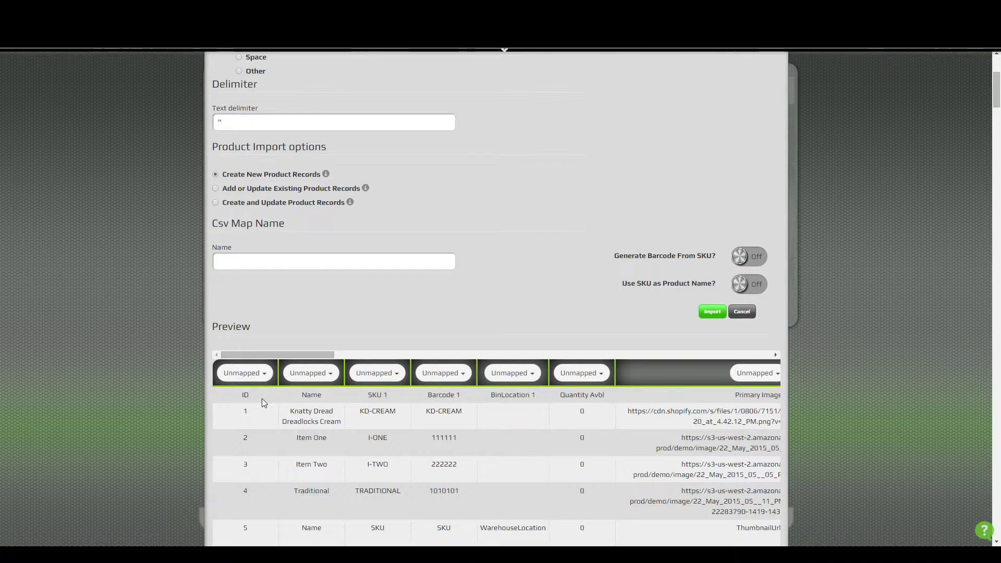
scroll(458, 244, "up", 2)
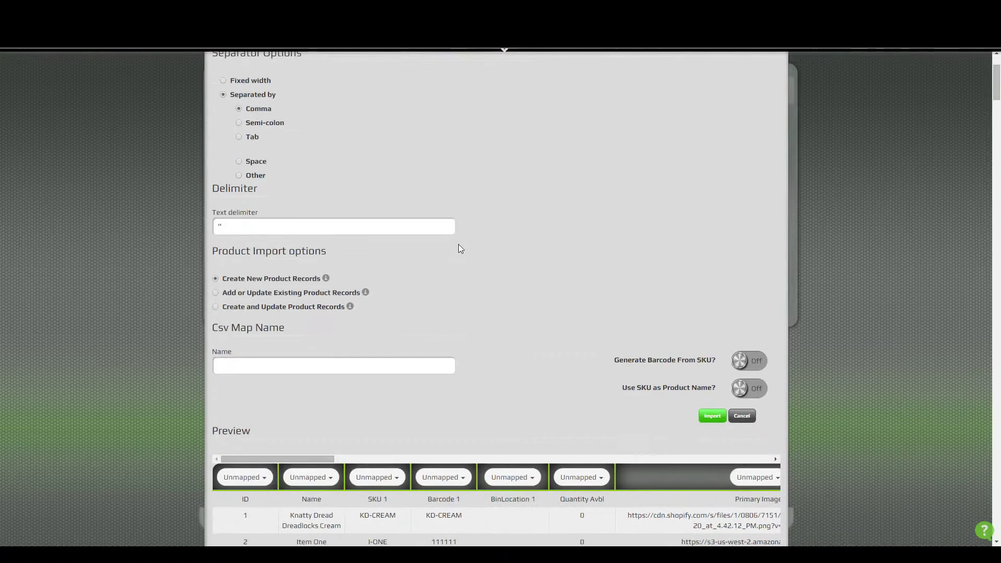
scroll(371, 157, "up", 2)
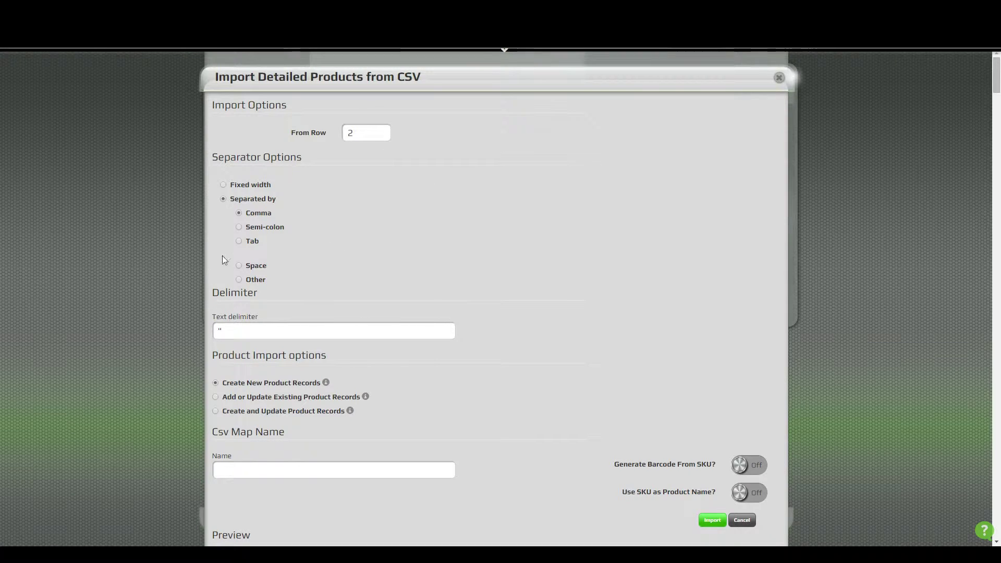
scroll(488, 240, "down", 3)
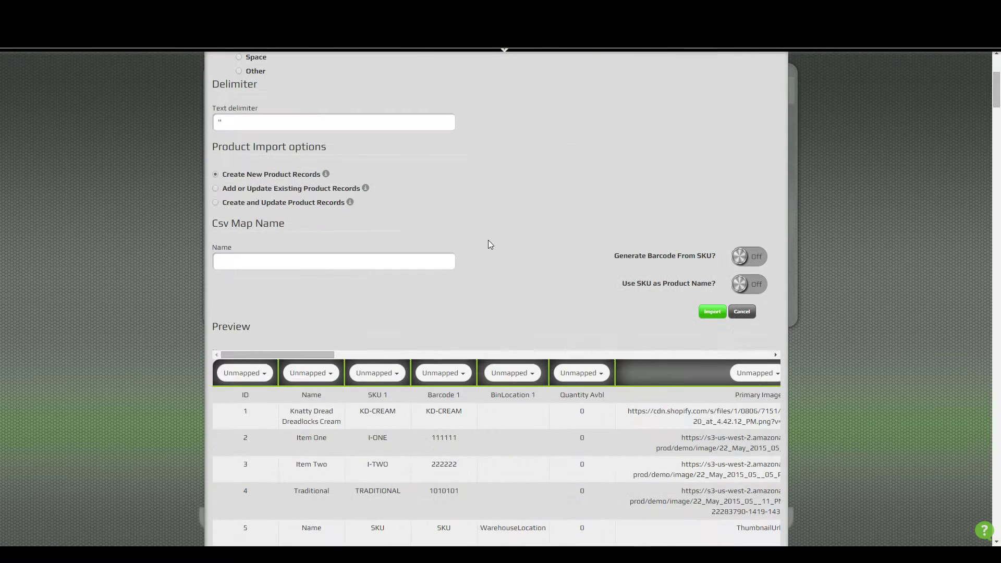
left_click(250, 261)
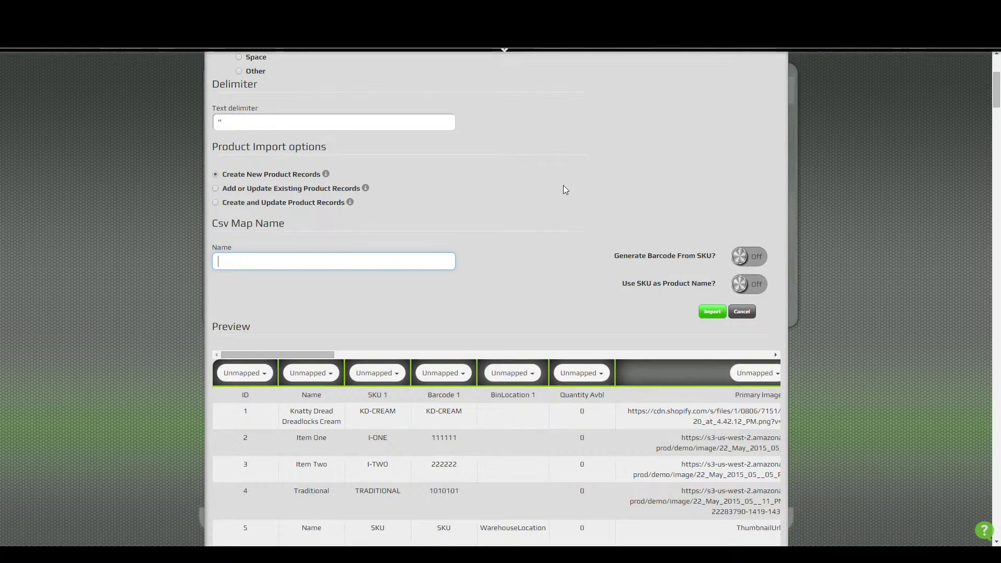
Name the map 'Inv-update' and choose Add or Update Existing Product Records.
type("Inv-update")
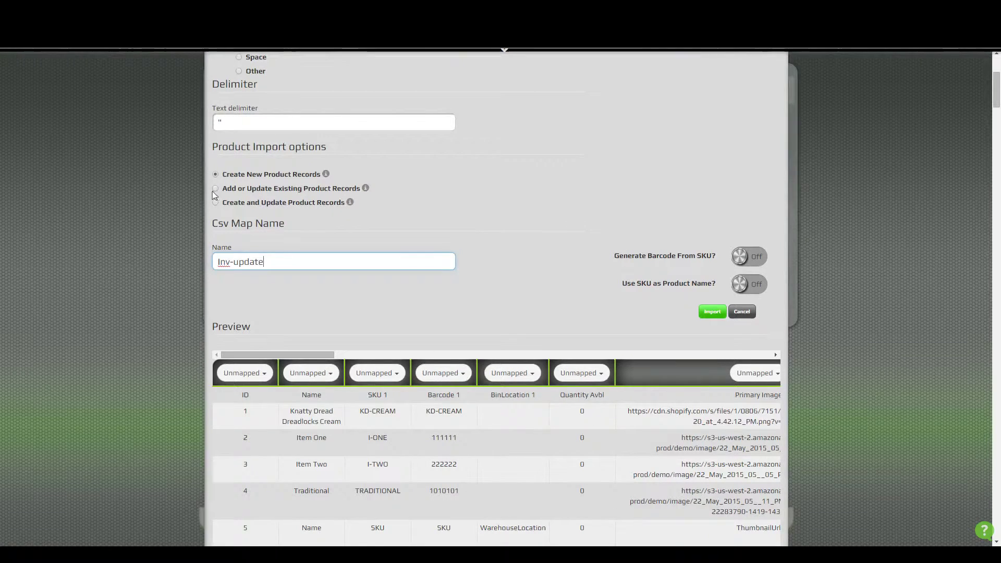
left_click(216, 189)
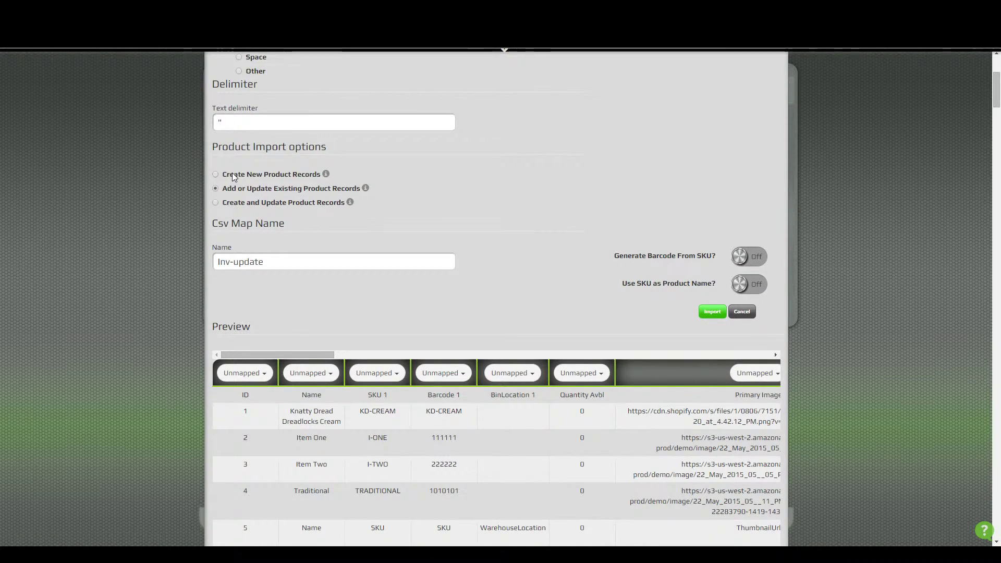
Map the SKU 1 column to SKU and Quantity Avbl to Inventory Count.
scroll(571, 277, "down", 4)
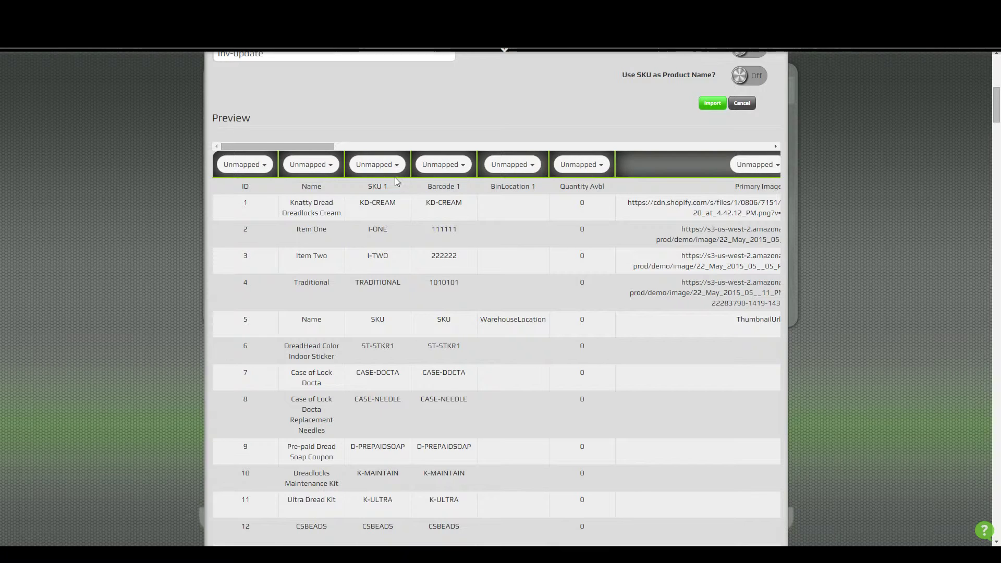
left_click(379, 164)
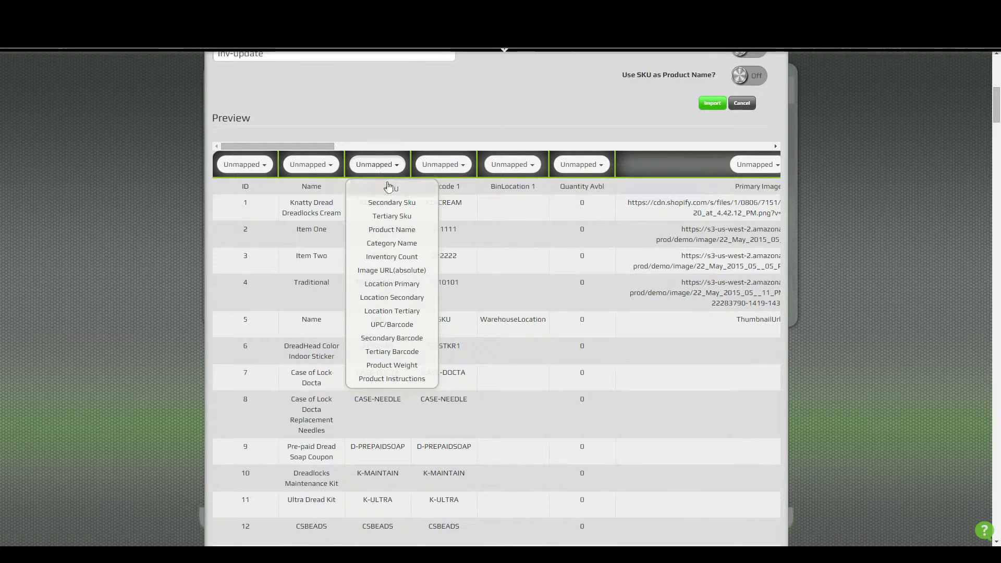
left_click(389, 188)
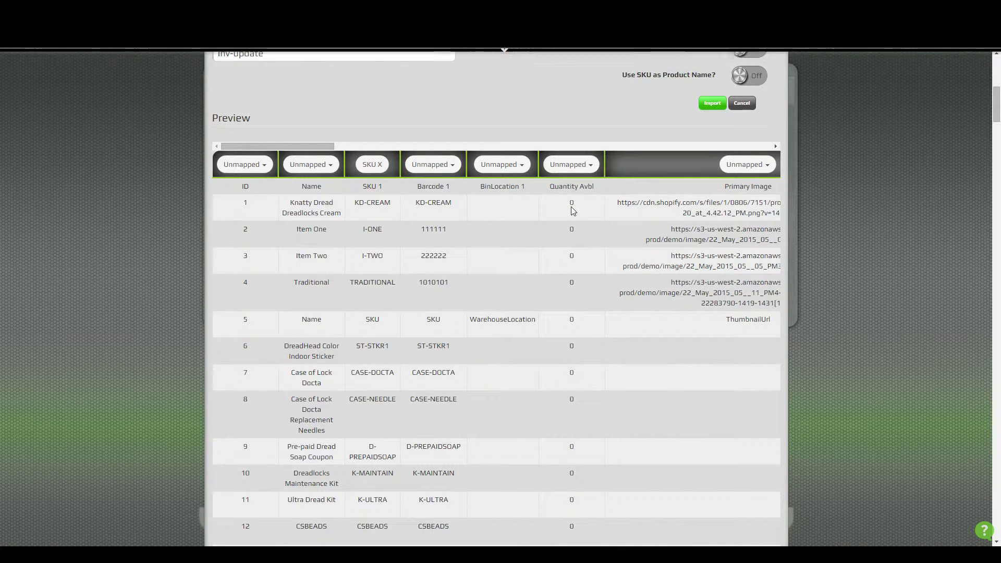
left_click(577, 166)
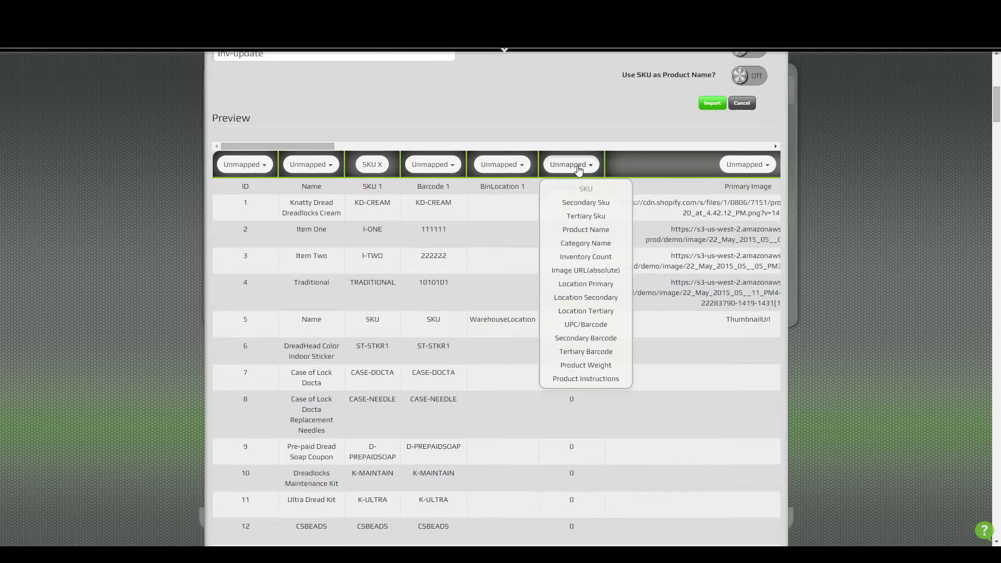
left_click(602, 259)
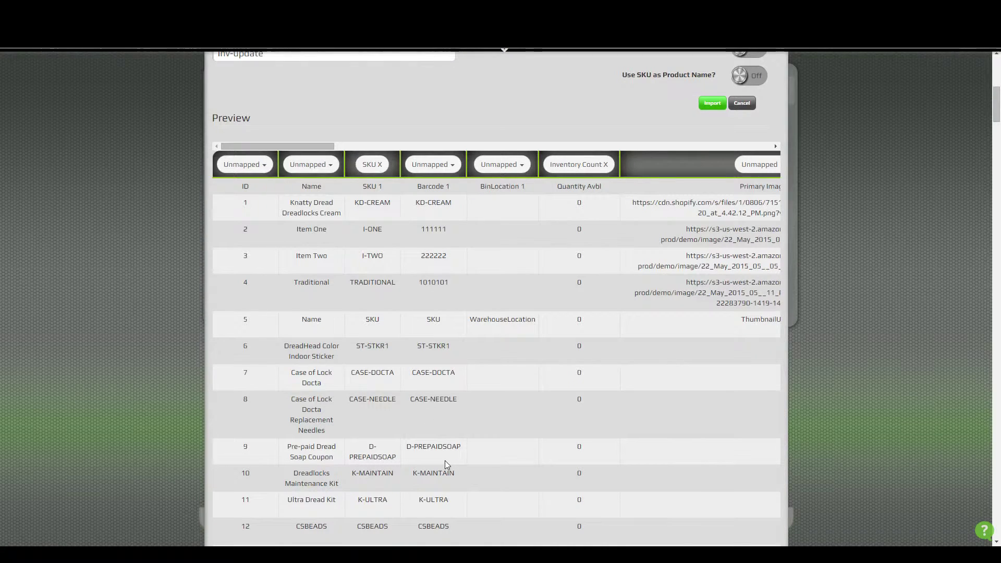
Leave Barcode 1 unmapped after trying Secondary Barcode, then save the Inv-update map and import.
left_click(452, 165)
left_click(460, 339)
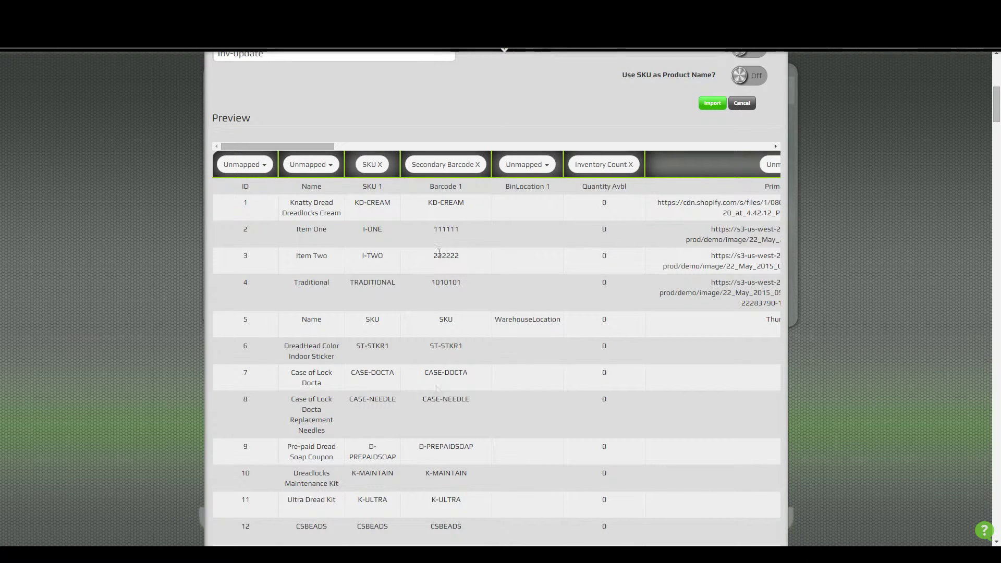
left_click(482, 165)
left_click(578, 113)
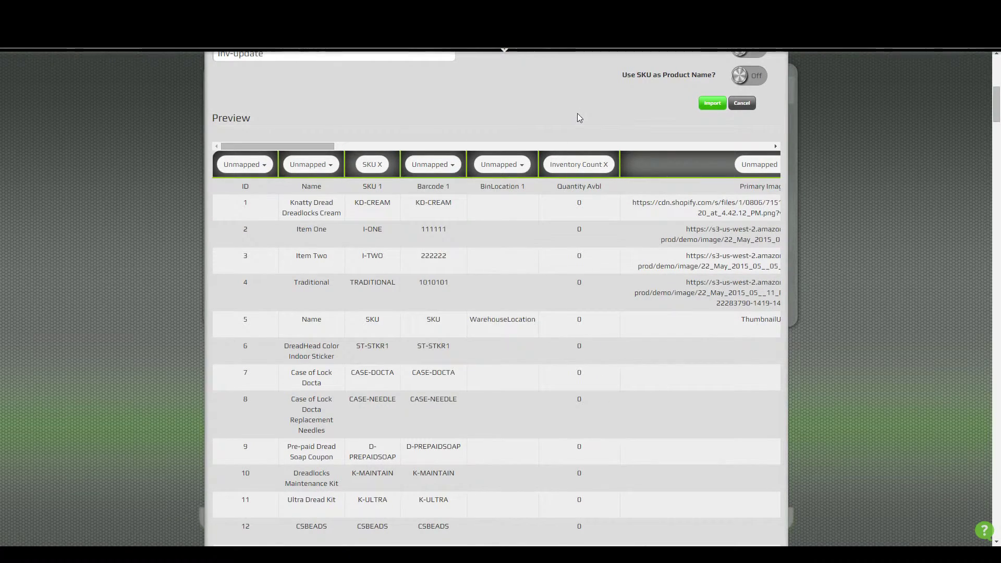
left_click(713, 104)
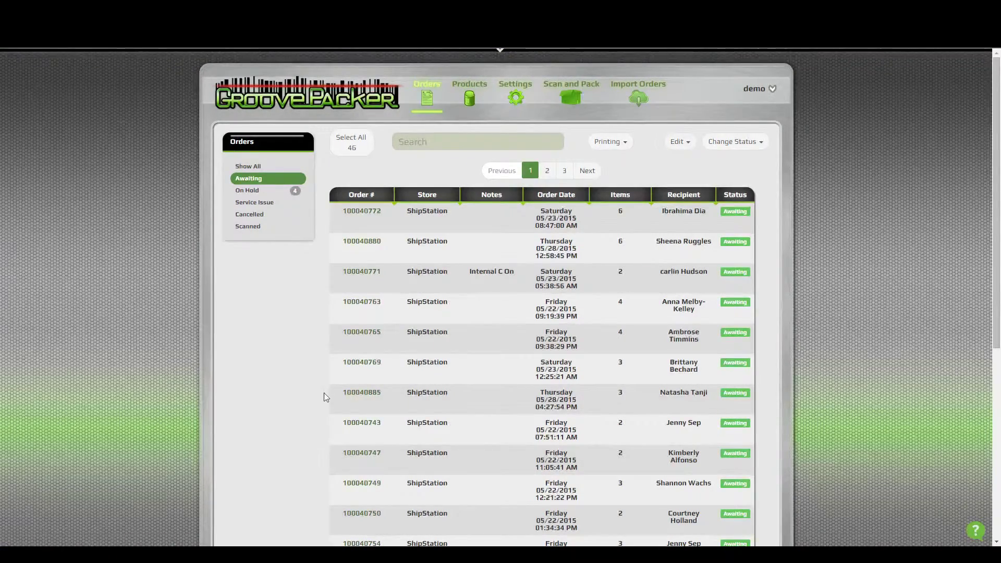
View the products list, then return to the store settings.
left_click(470, 100)
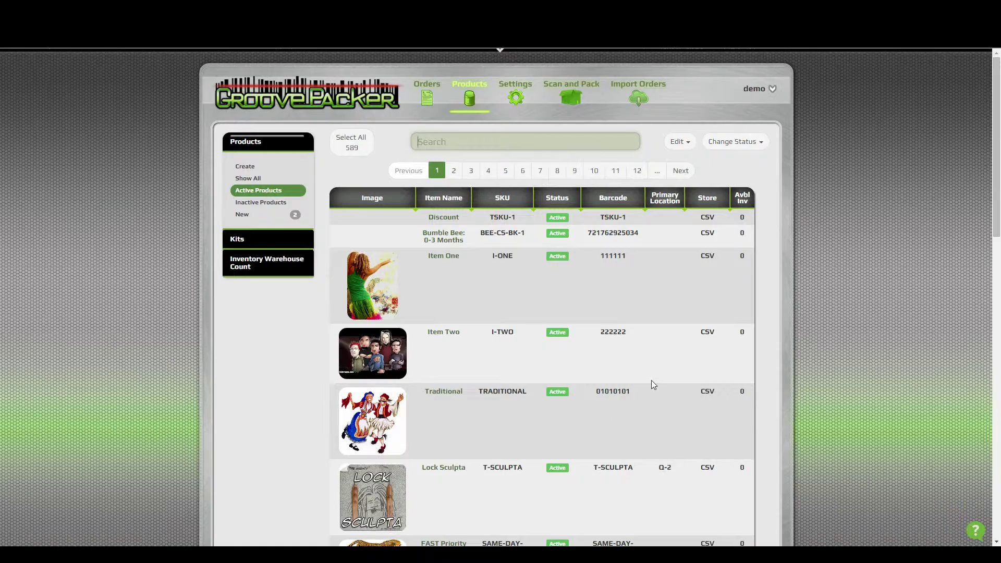
left_click(515, 98)
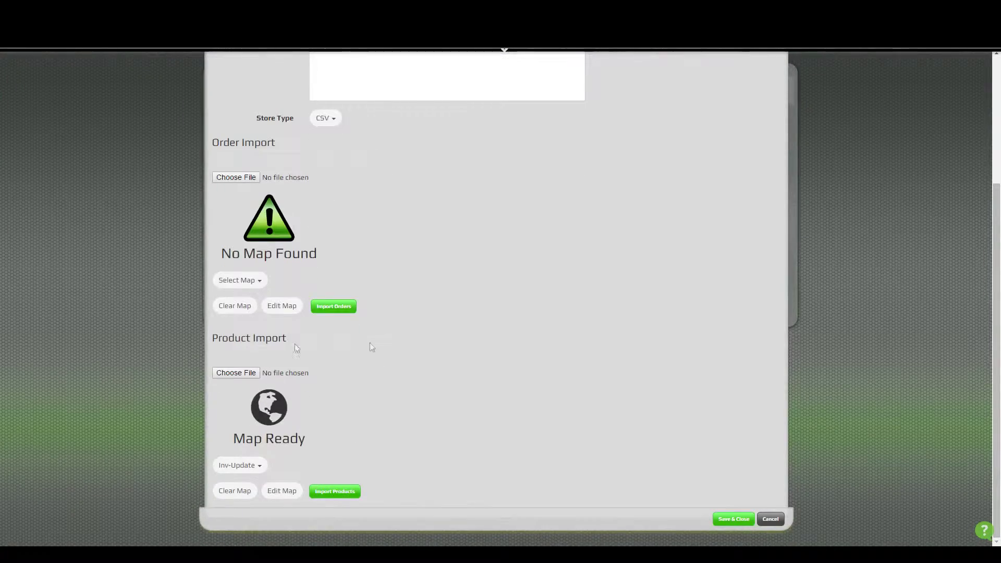
Import products_modified.csv into the CSV store using the Inv-update map.
left_click(255, 471)
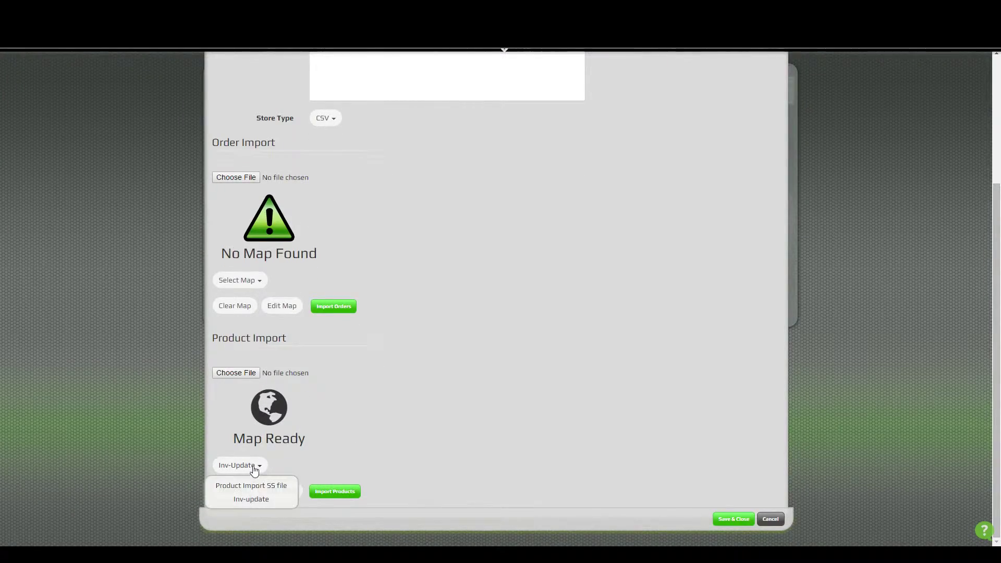
left_click(262, 499)
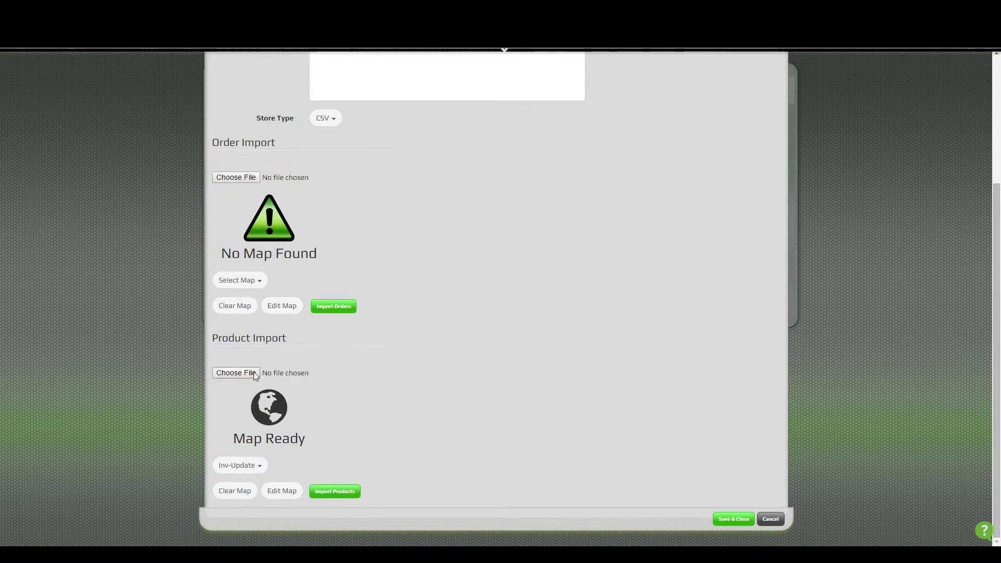
left_click(236, 373)
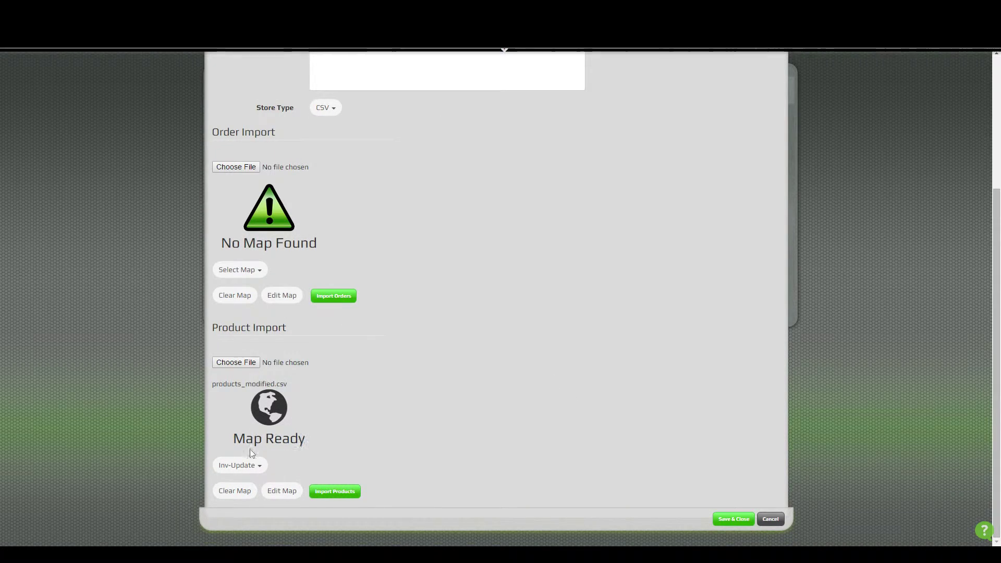
left_click(337, 492)
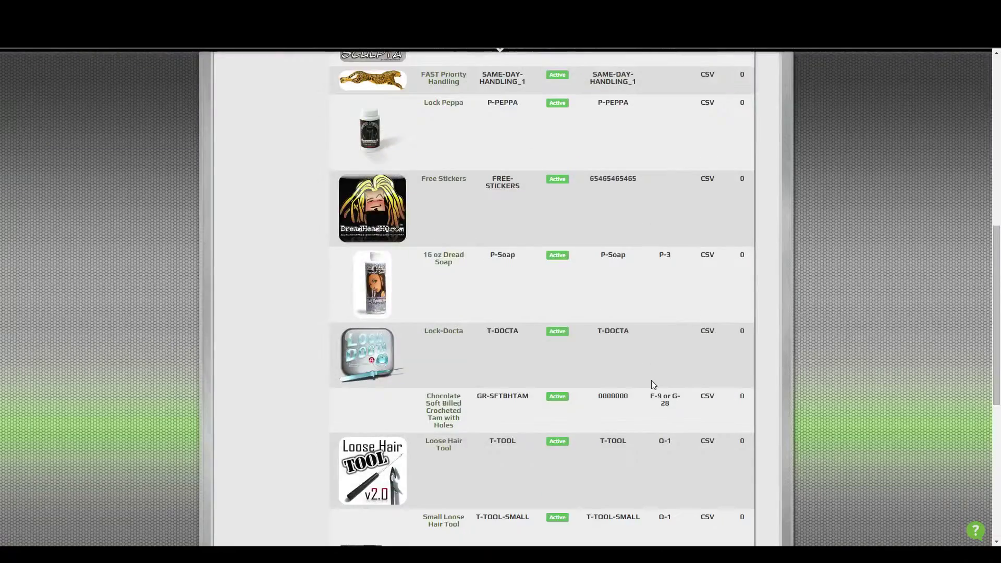
scroll(652, 380, "down", 2)
scroll(647, 374, "up", 4)
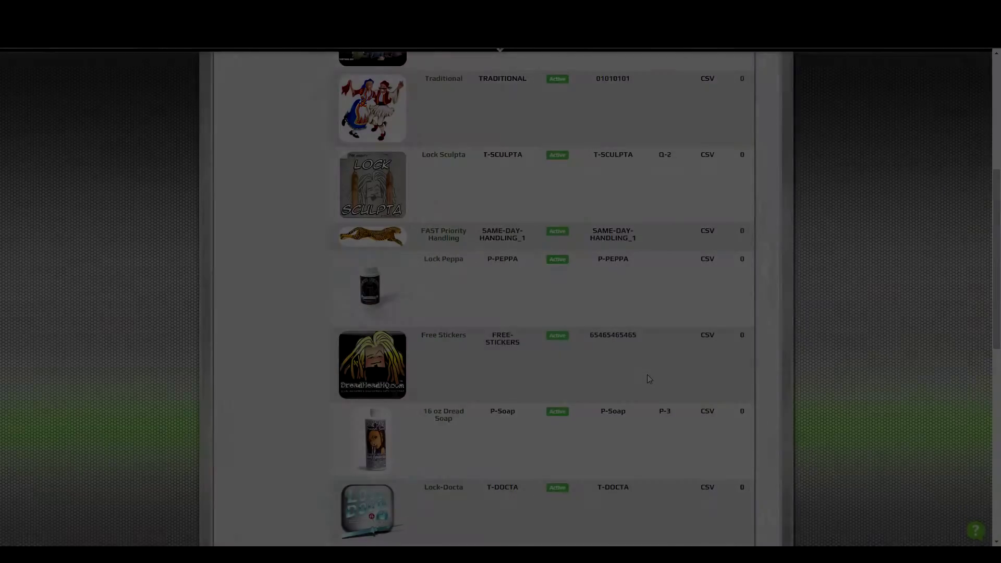